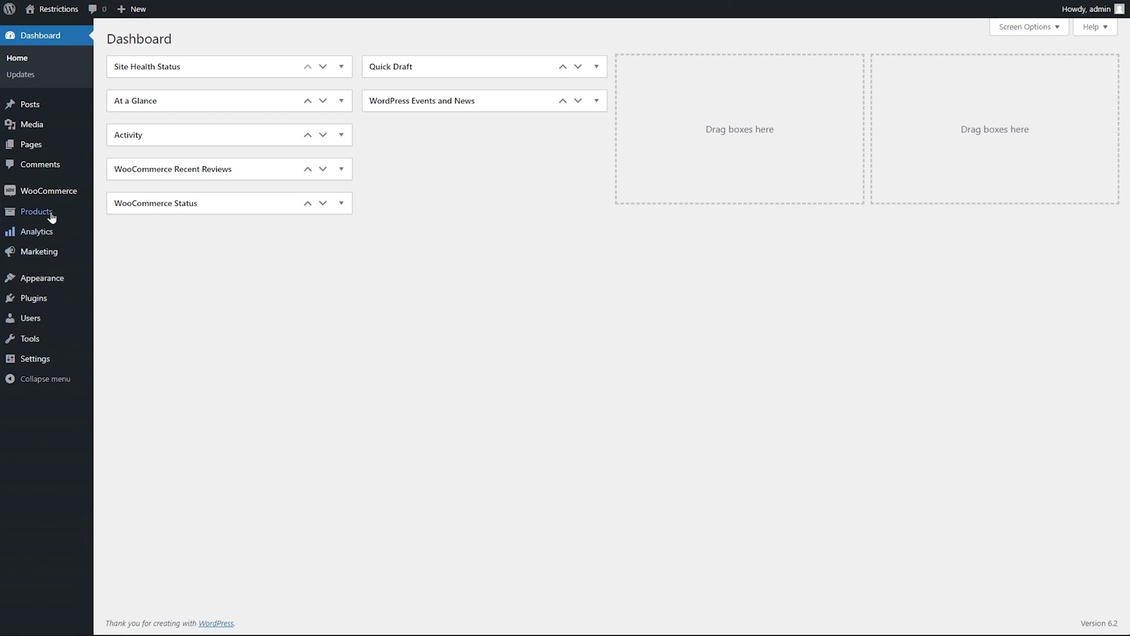
- From the WooCommerce Checkout Fields list, start a new field and open its Field Type list
mouse_move(53, 192)
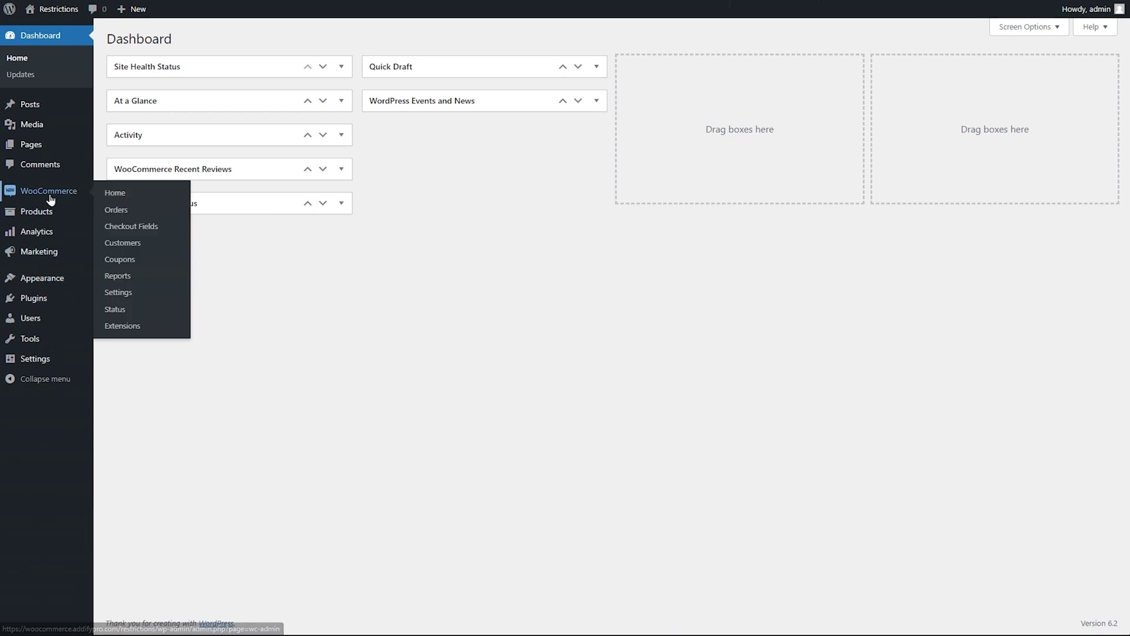
click(118, 227)
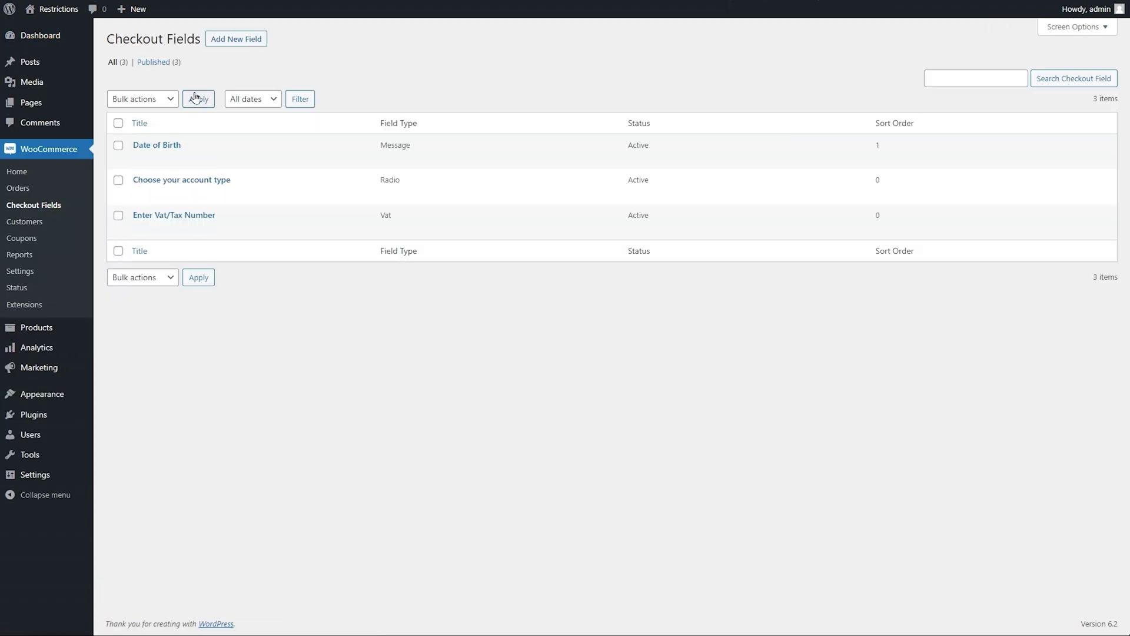
click(231, 45)
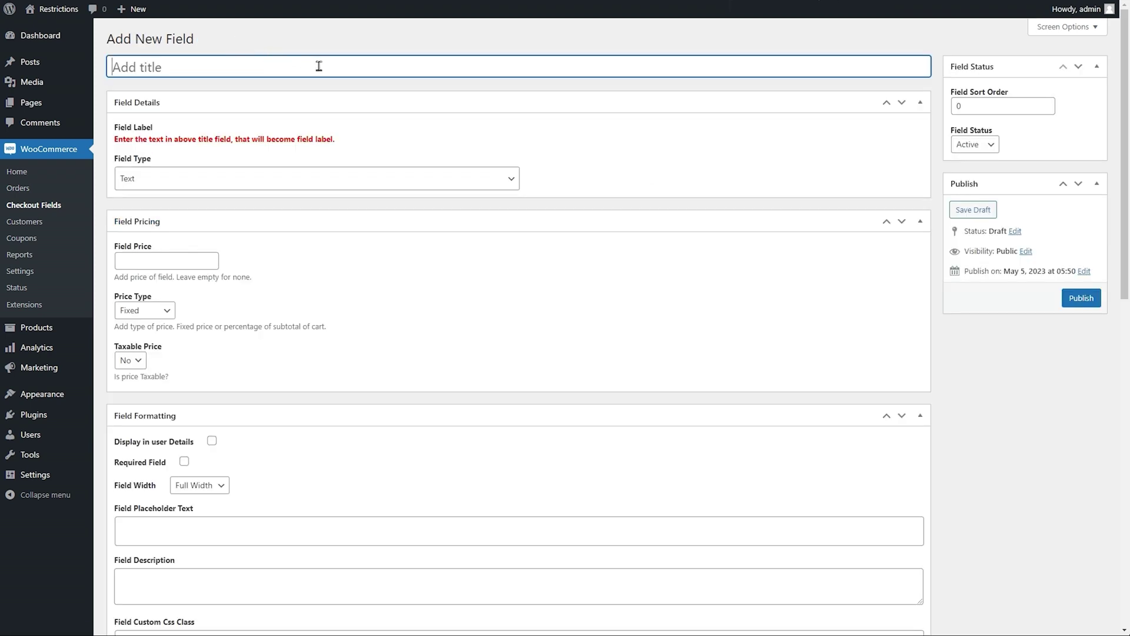
click(390, 176)
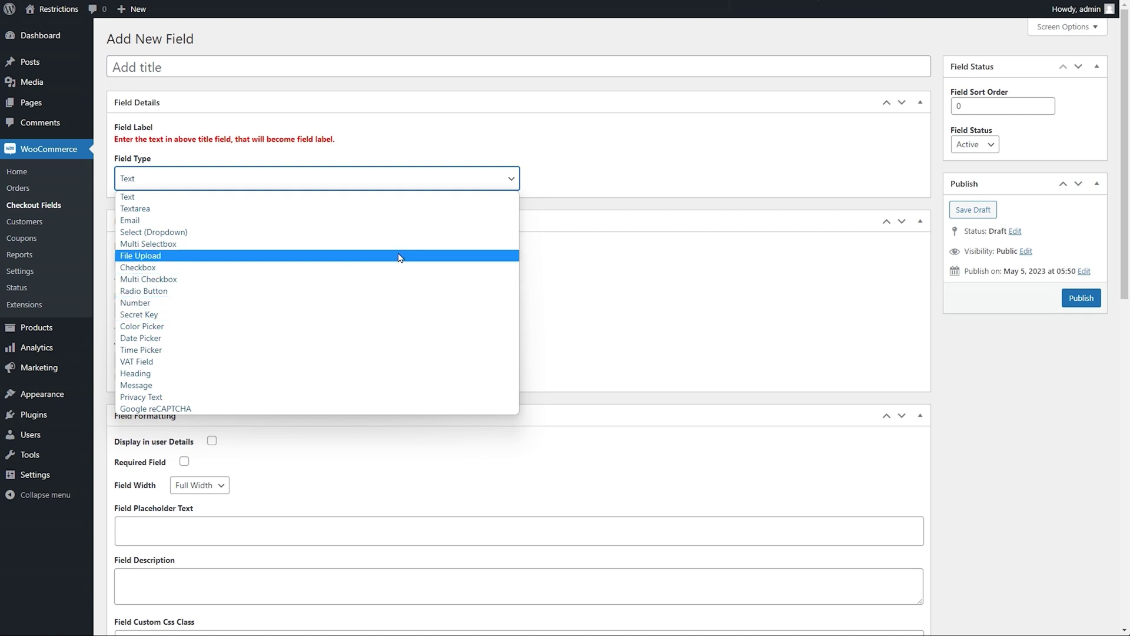
- Make the field a Select (Dropdown) titled 'How did you find Us?'
click(399, 233)
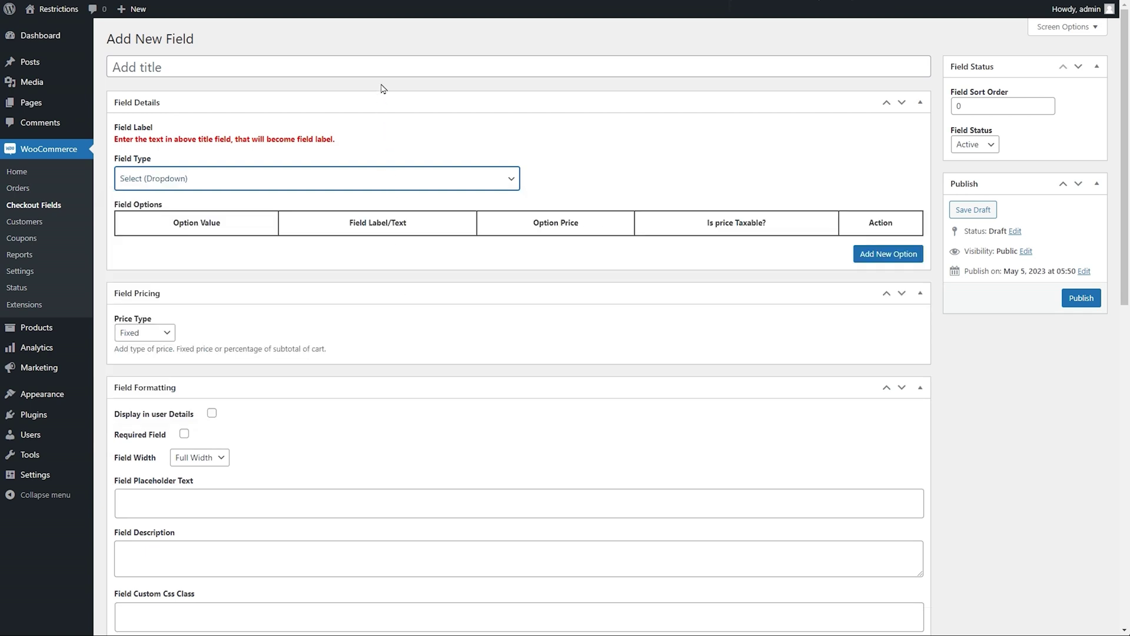
click(381, 65)
text(How did you find Us?)
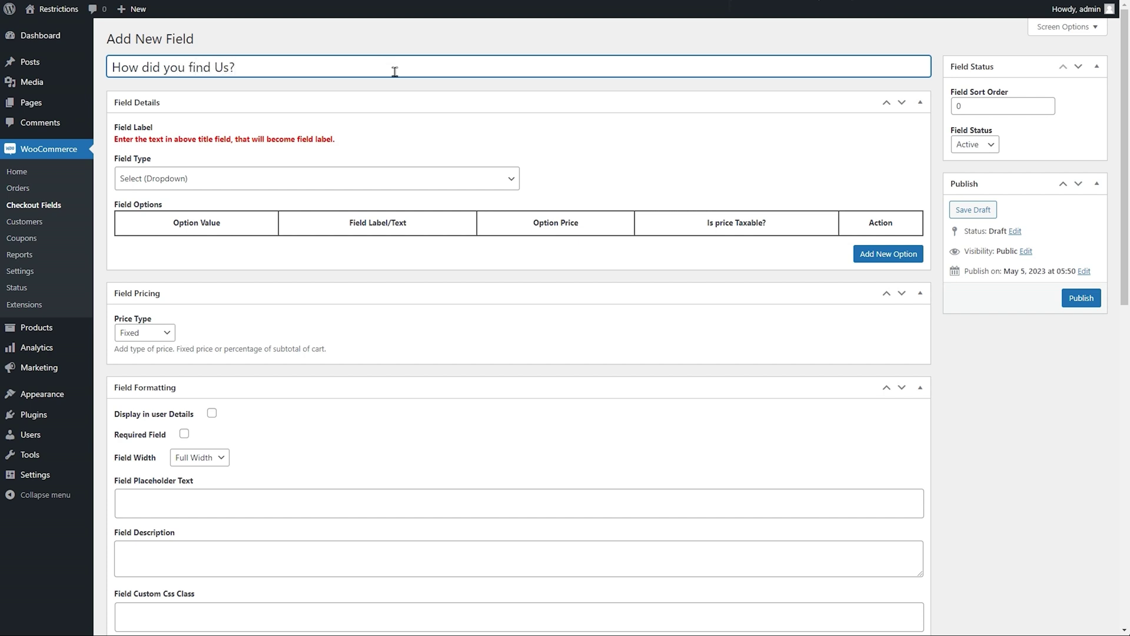
- Add a first dropdown option with value and label 'Google'
click(861, 254)
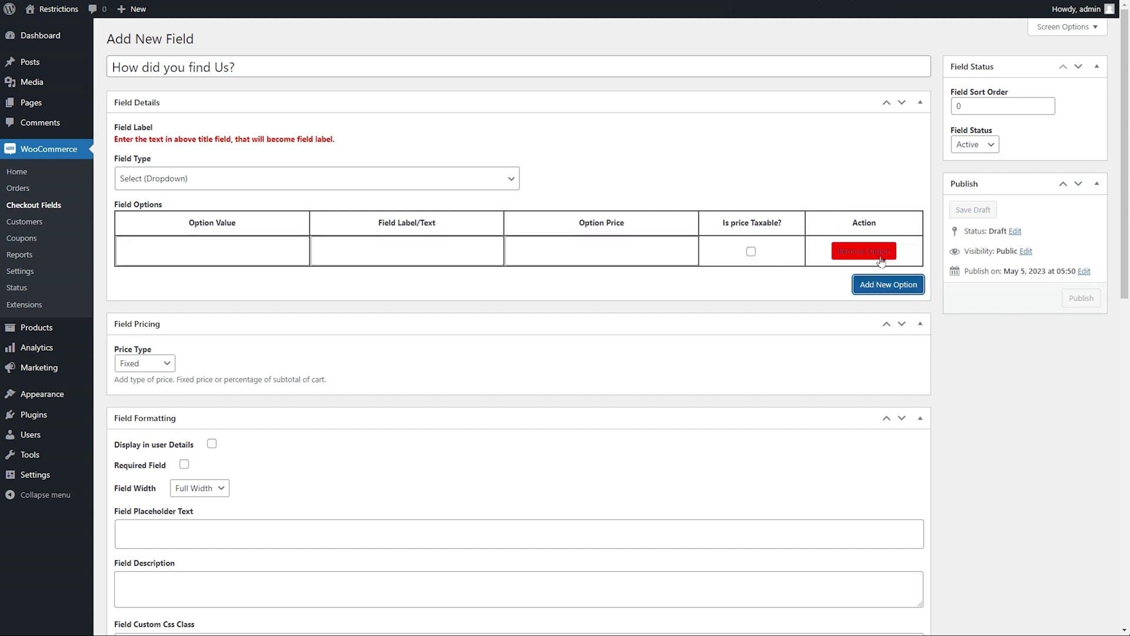
click(288, 251)
text(Google)
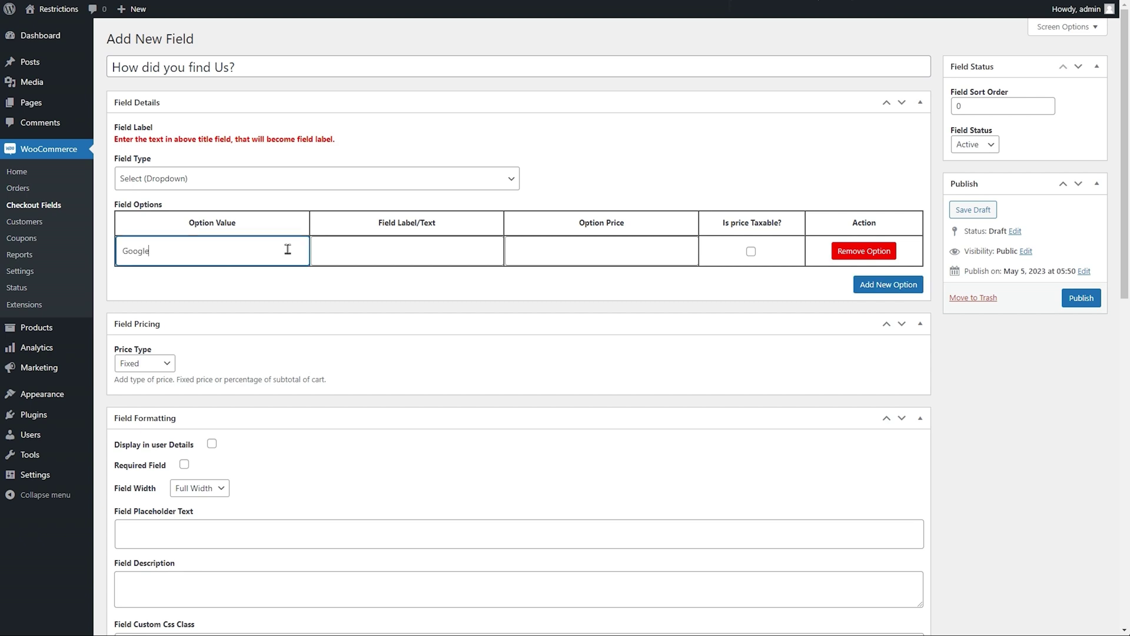
click(485, 252)
text(Google)
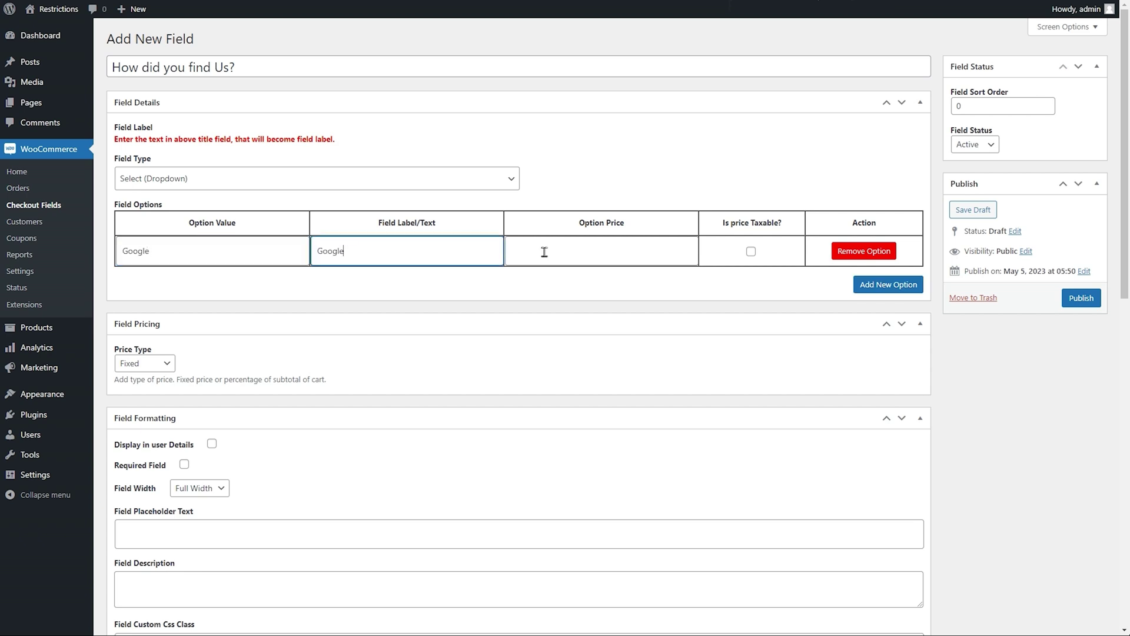
click(648, 253)
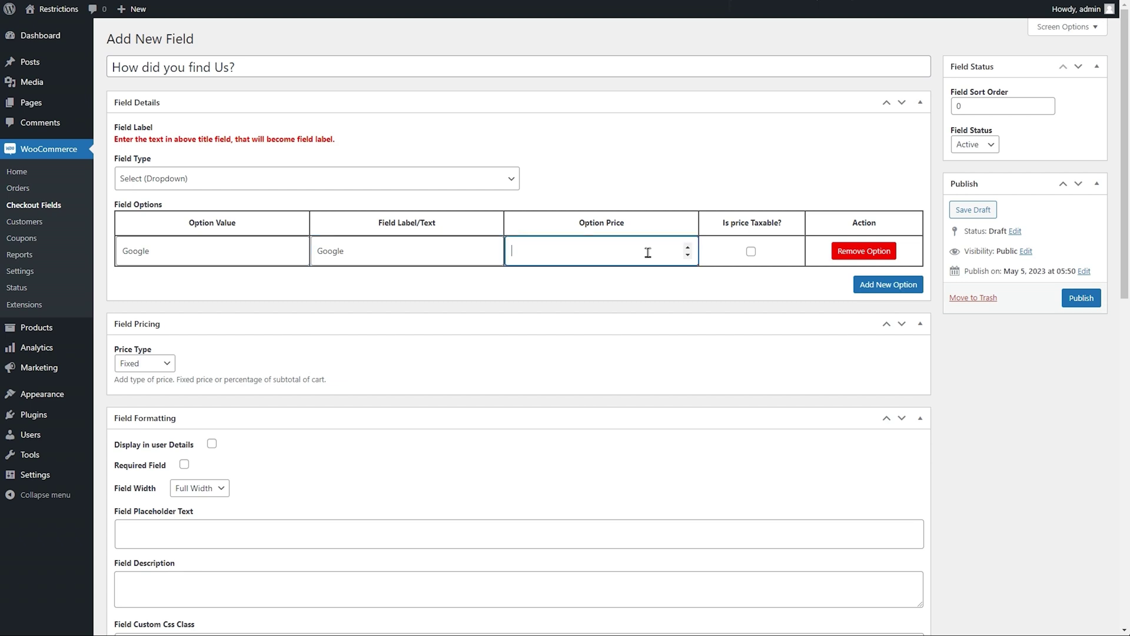
- Add a second option with value 'Facebook' and keep its price type Fixed
click(880, 286)
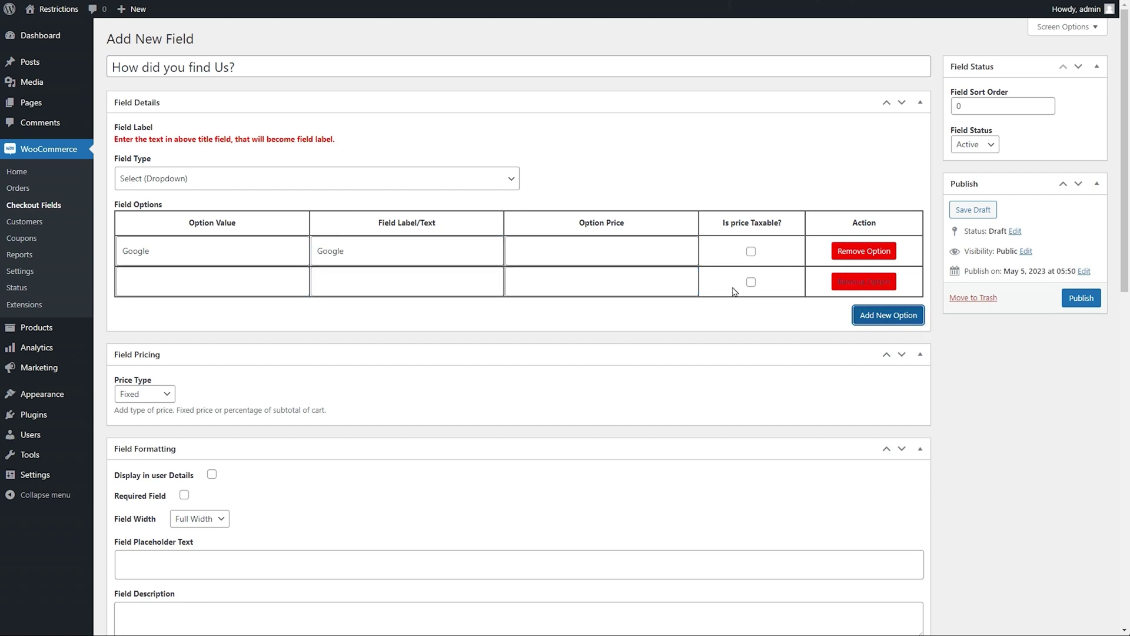
click(286, 282)
text(Facebook)
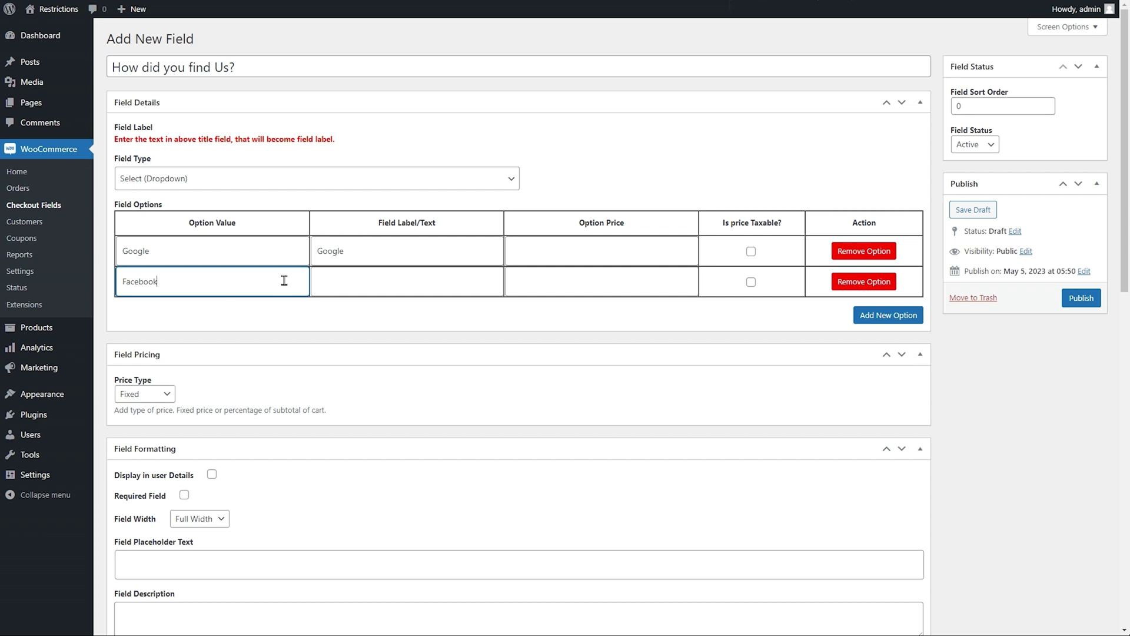
click(458, 282)
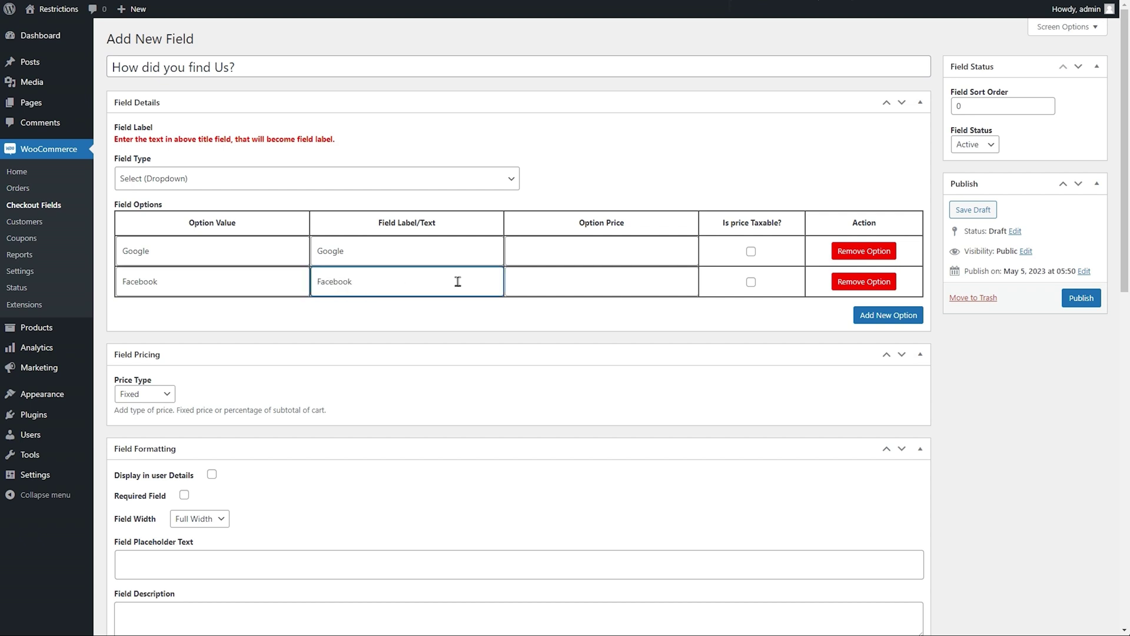
click(165, 394)
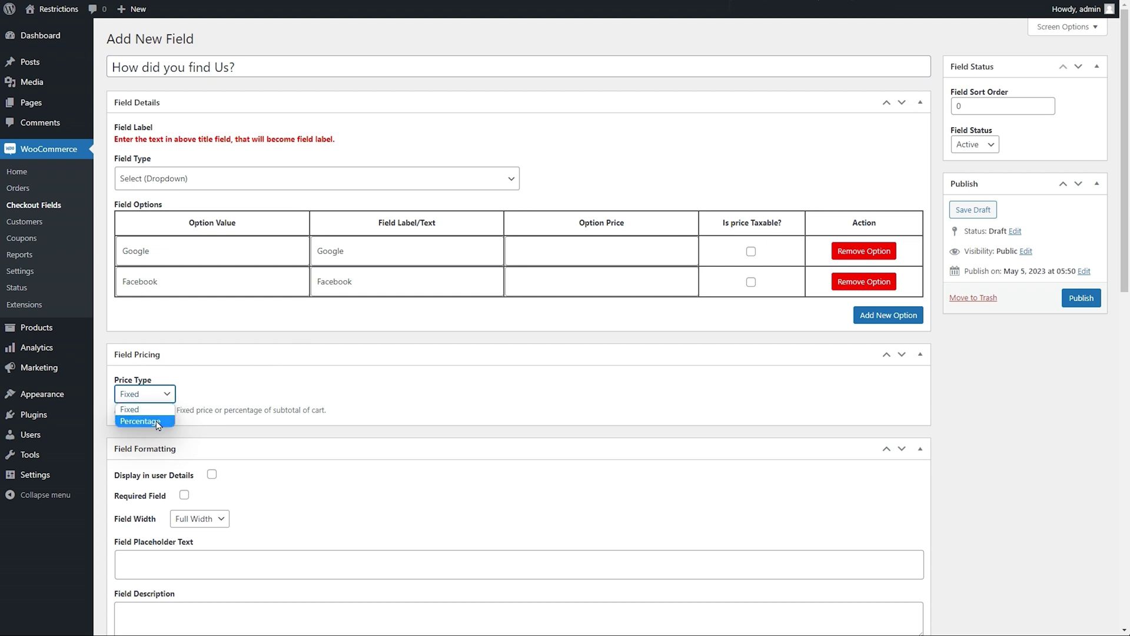
click(169, 399)
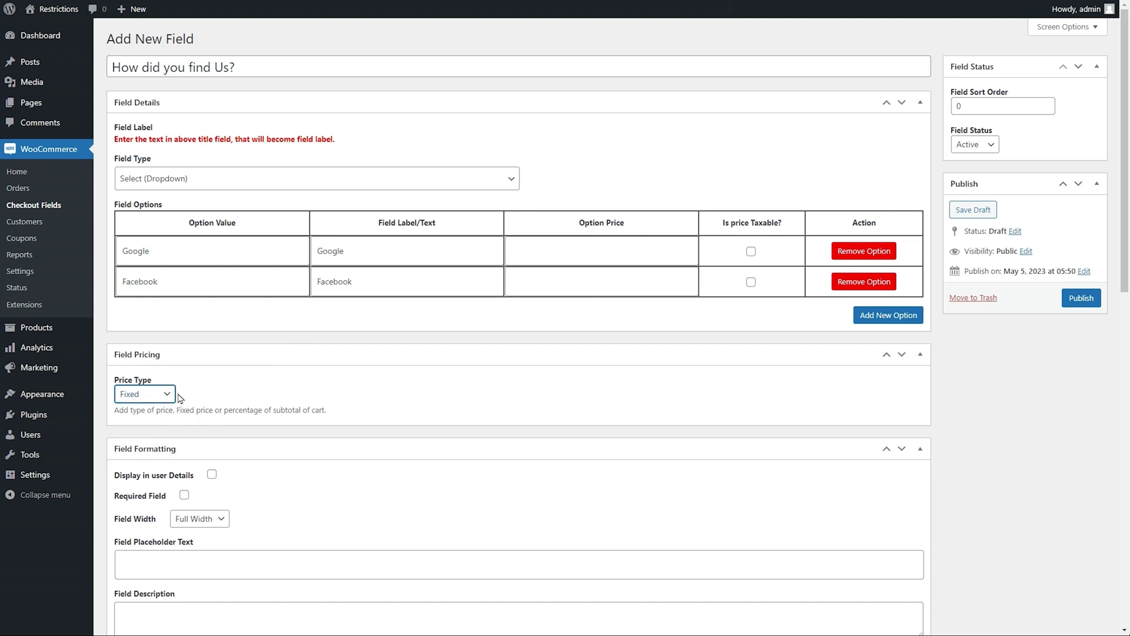
- Show the field in user details, make it required, and set it to Half Width
drag(1125, 184, 1128, 352)
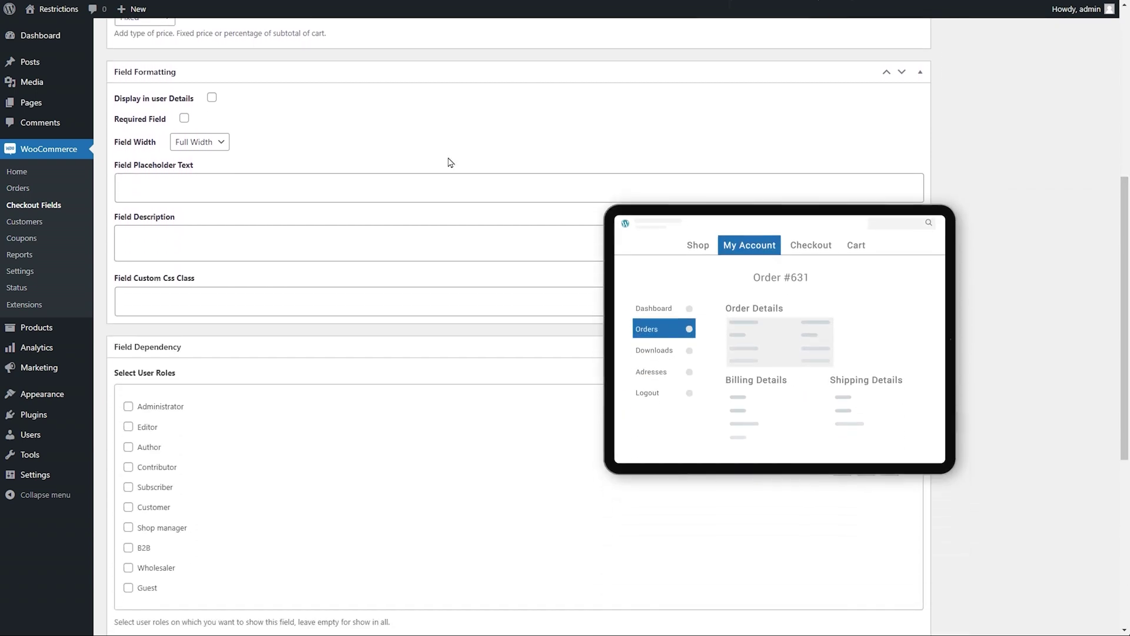
click(212, 98)
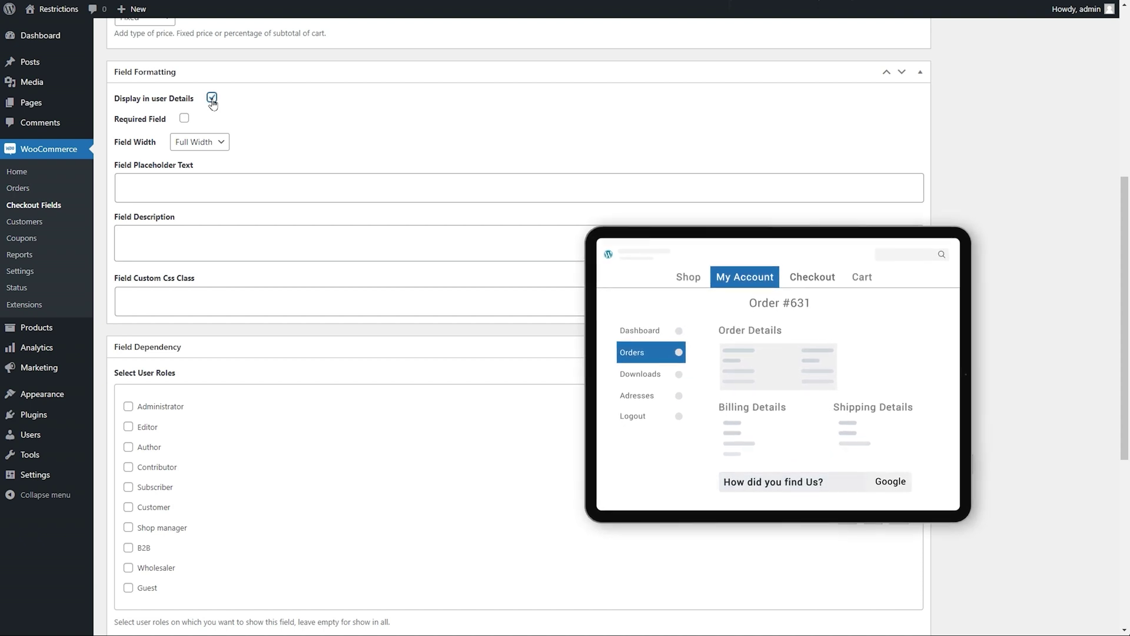
click(183, 119)
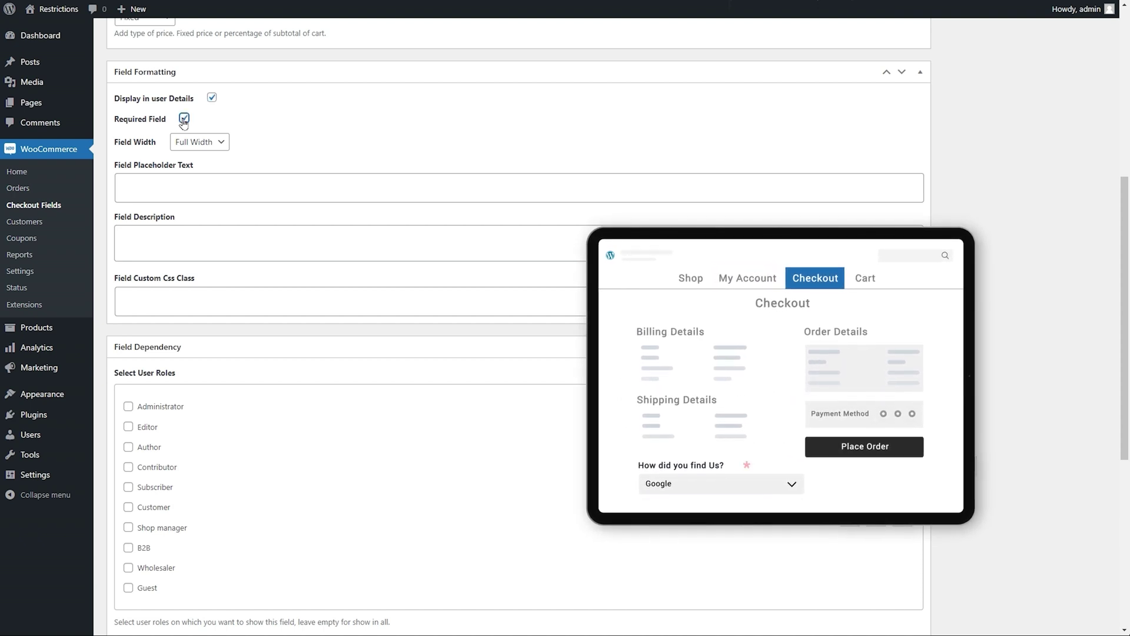
click(219, 142)
click(194, 169)
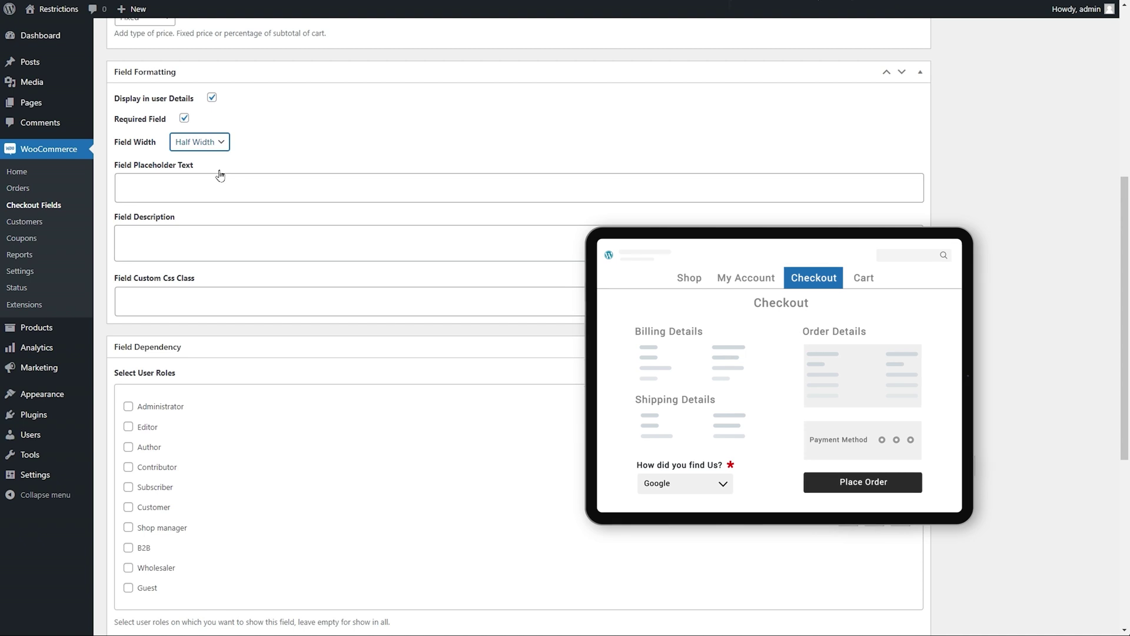
- Give the field placeholder 'Google' and description 'Let us know how did you find us'
click(294, 185)
text(Google)
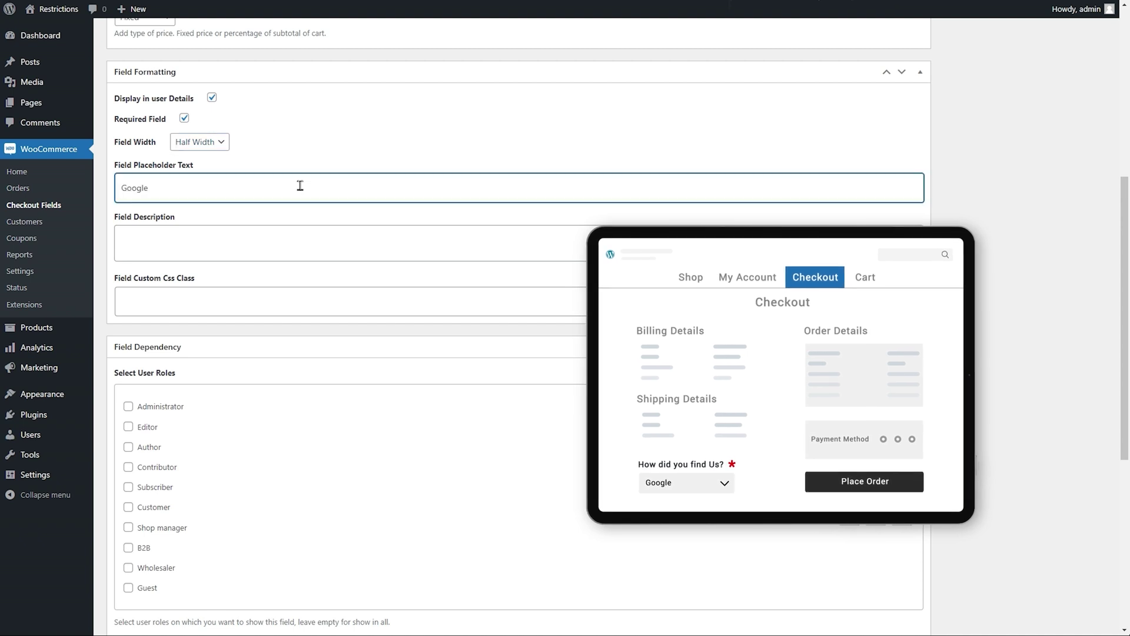
click(319, 236)
text(Let us know how did you find us)
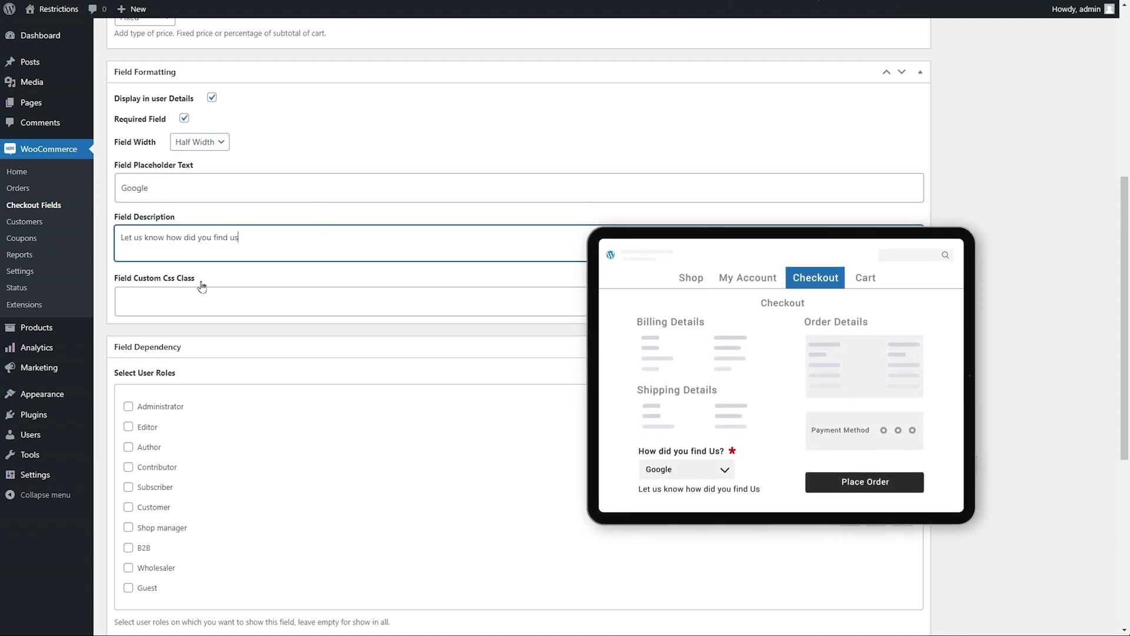
click(201, 286)
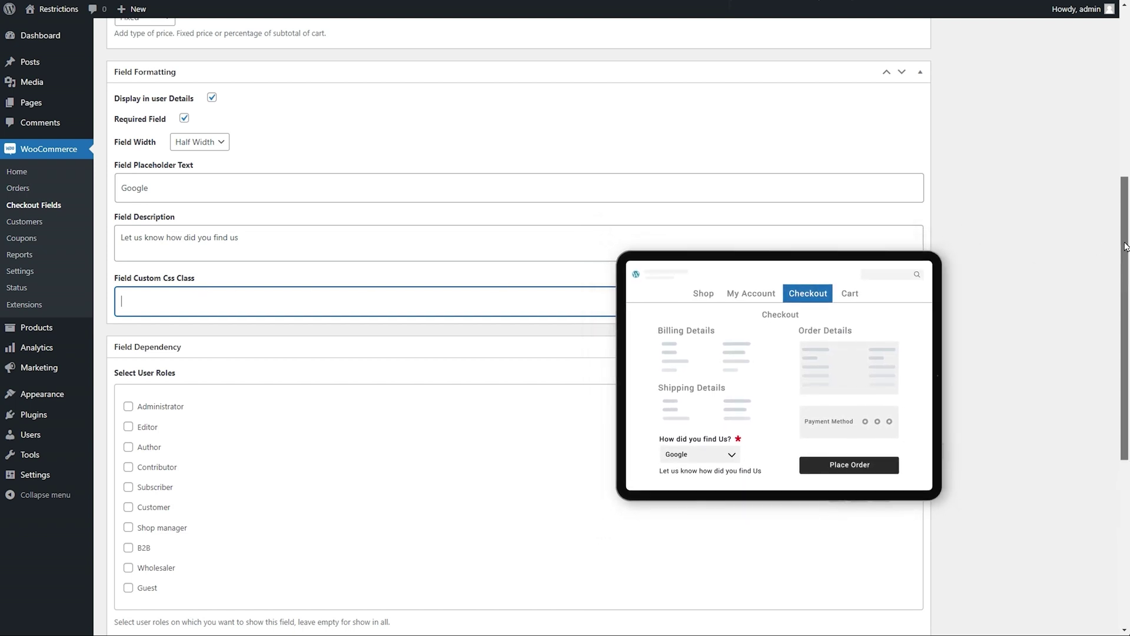
scroll(1109, 247, down, 5)
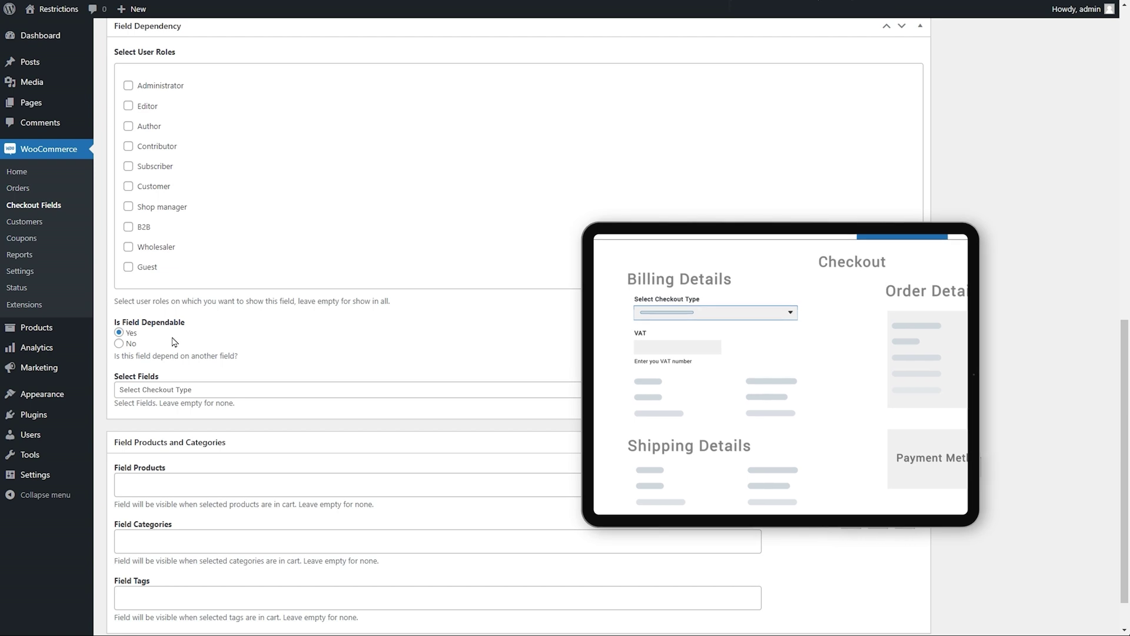
- Set Is Field Dependable to No and position the field Before Order Submit
click(119, 344)
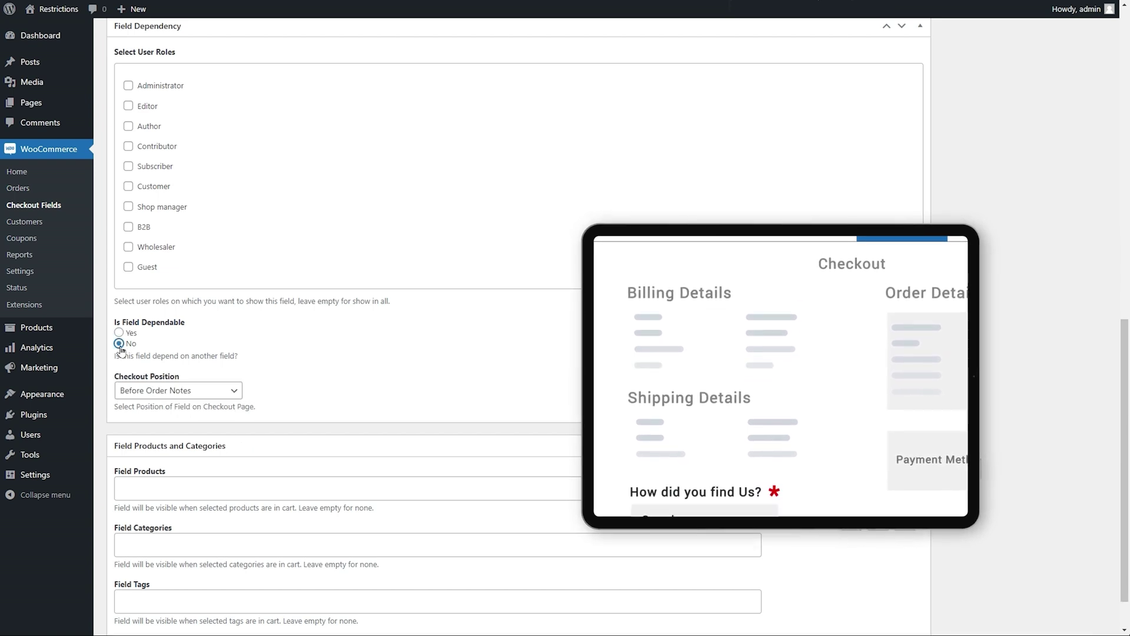
click(235, 391)
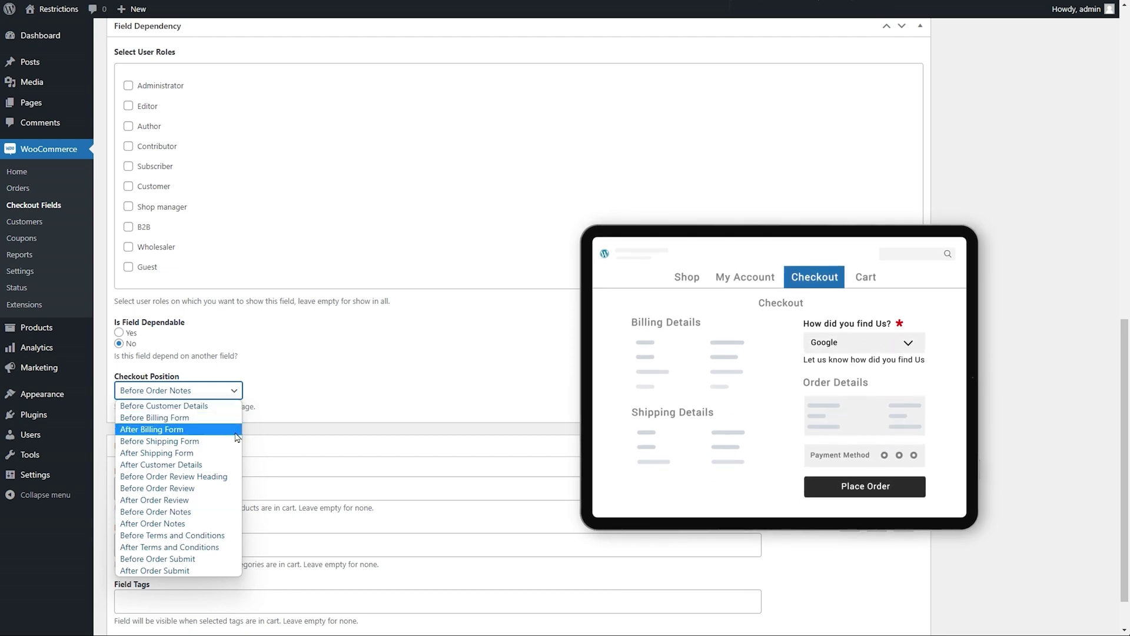
click(219, 560)
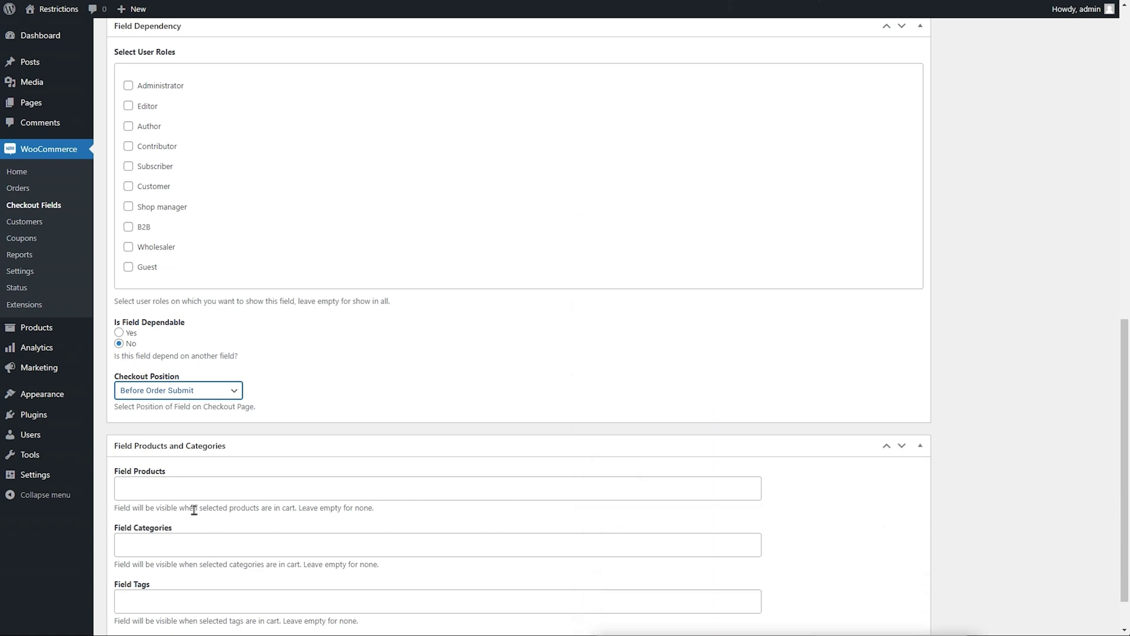
click(173, 480)
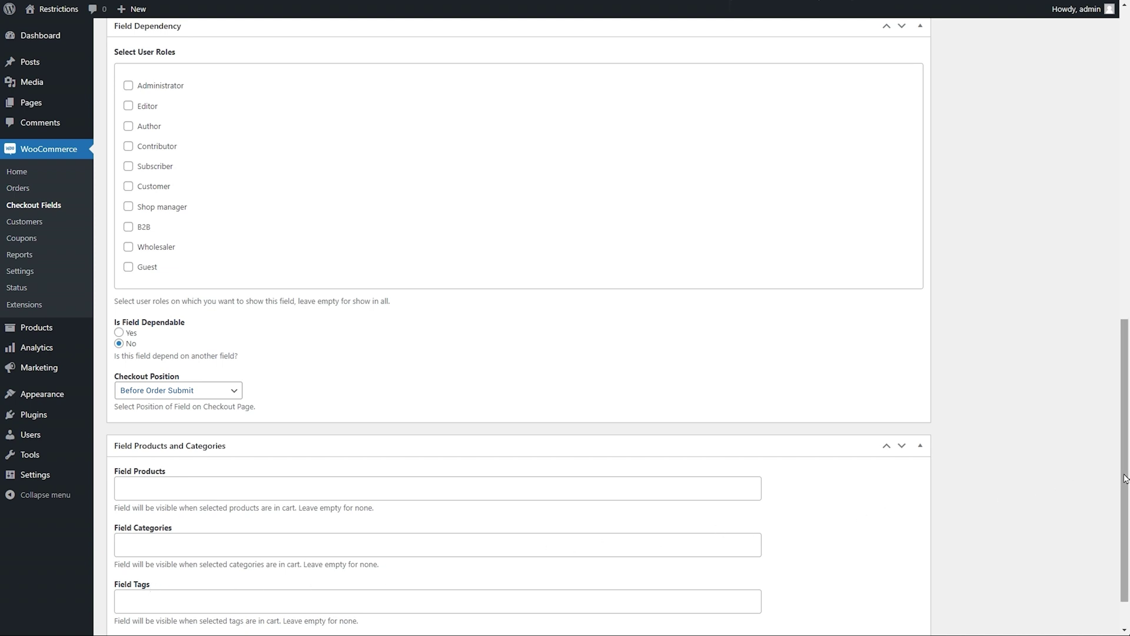
drag(1124, 479, 1124, 154)
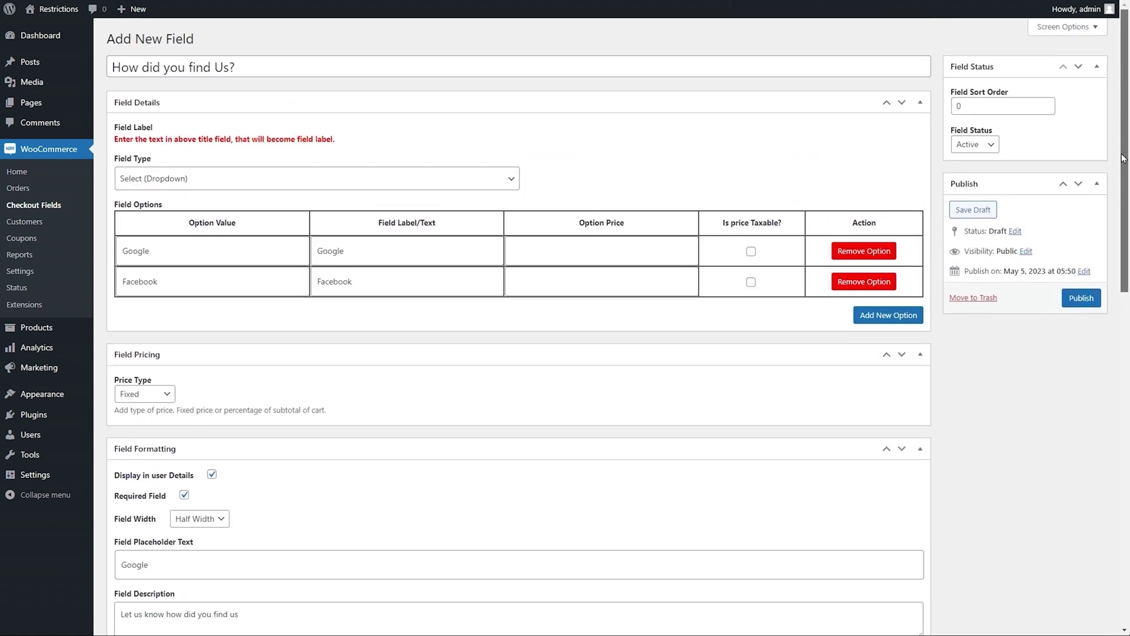
- Publish the field and check the dropdown on the storefront Checkout page
click(1081, 298)
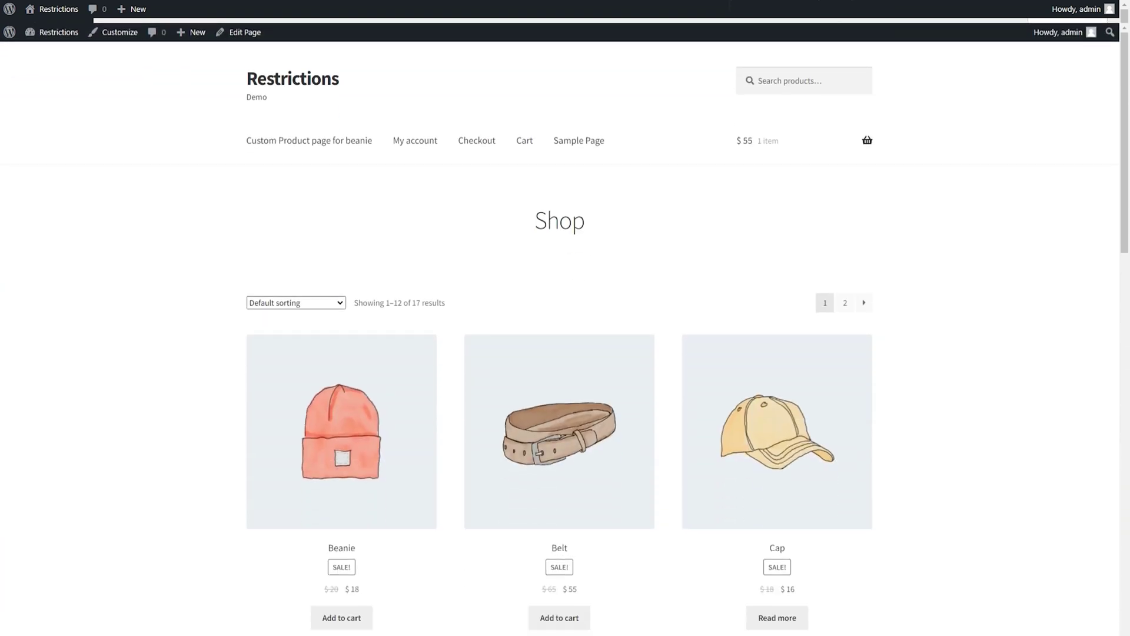
click(478, 116)
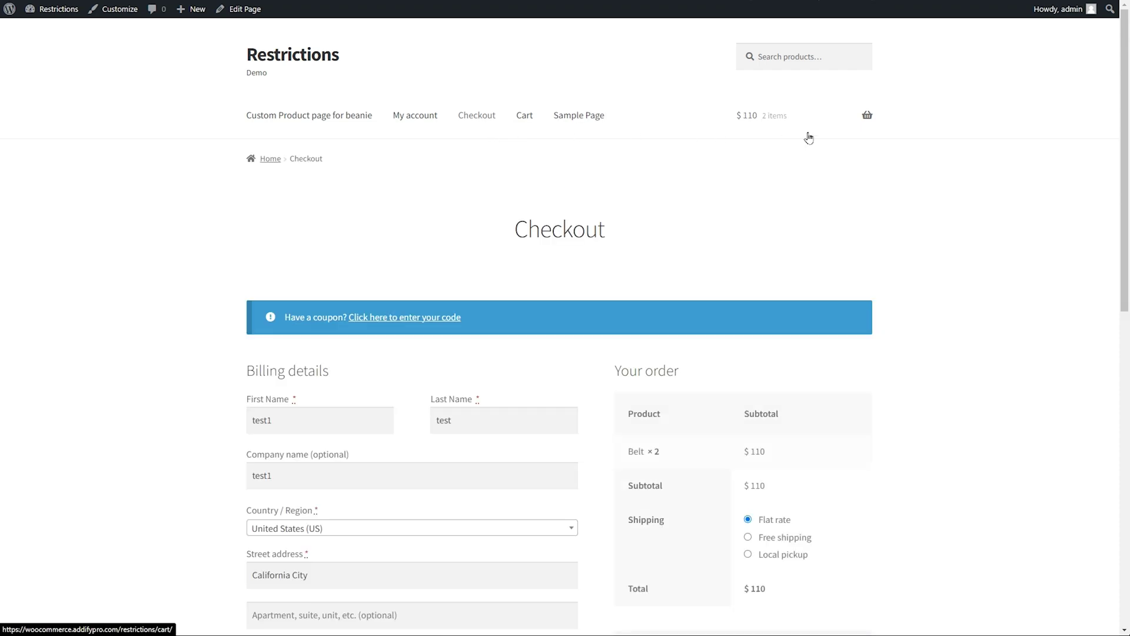
drag(1125, 141, 1129, 381)
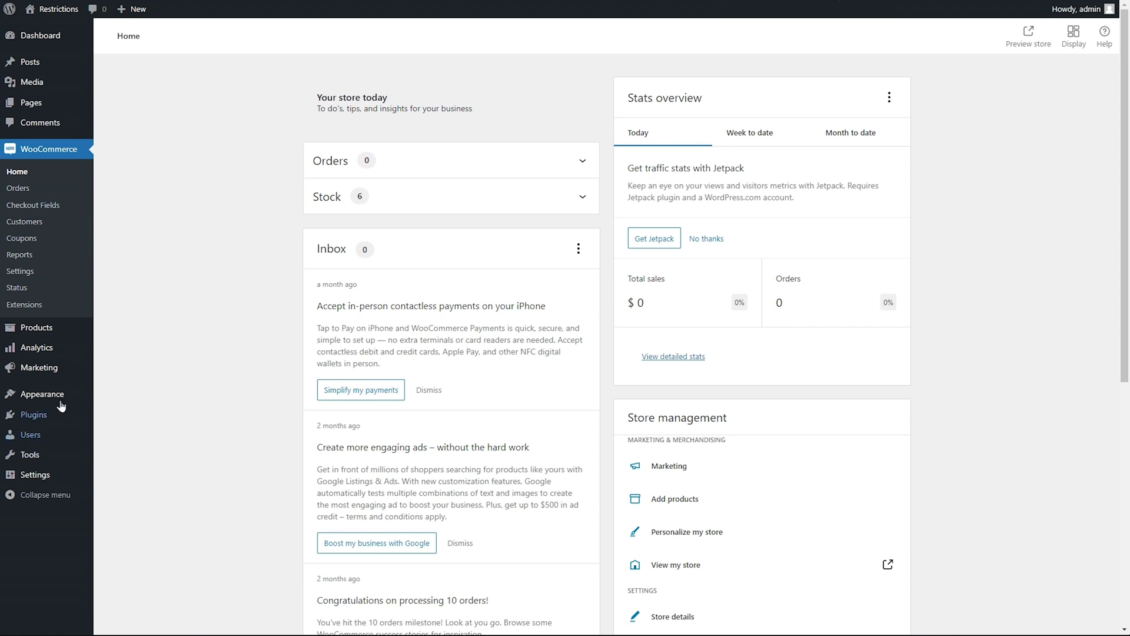
- In WooCommerce Settings, show the Checkout Fields tab's billing field settings
click(27, 275)
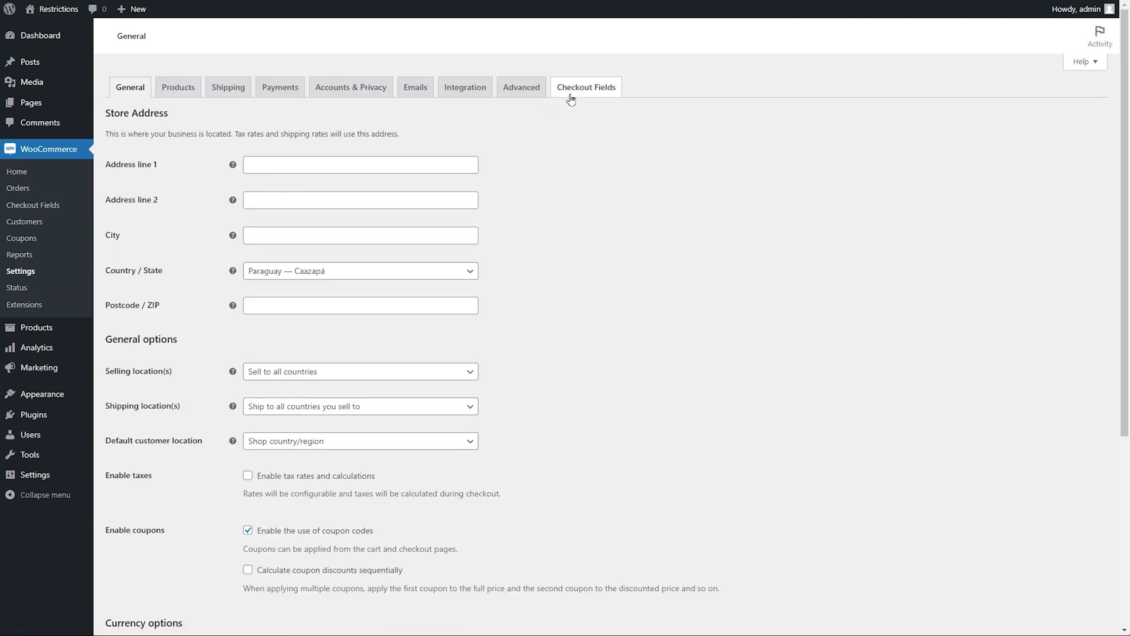
click(570, 96)
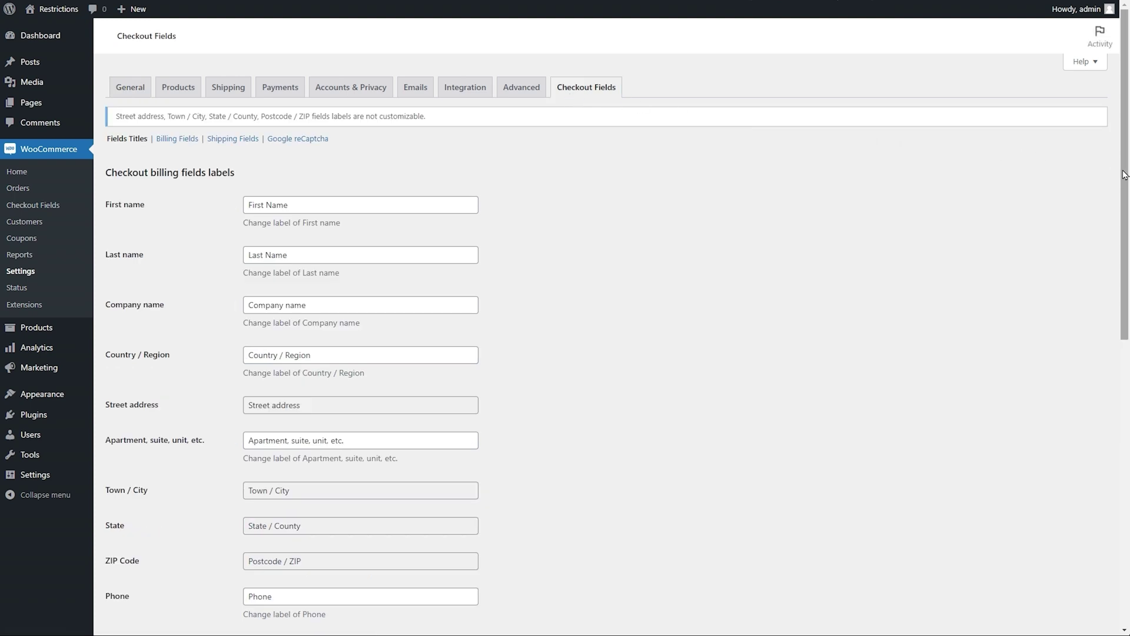
drag(1124, 175, 1125, 152)
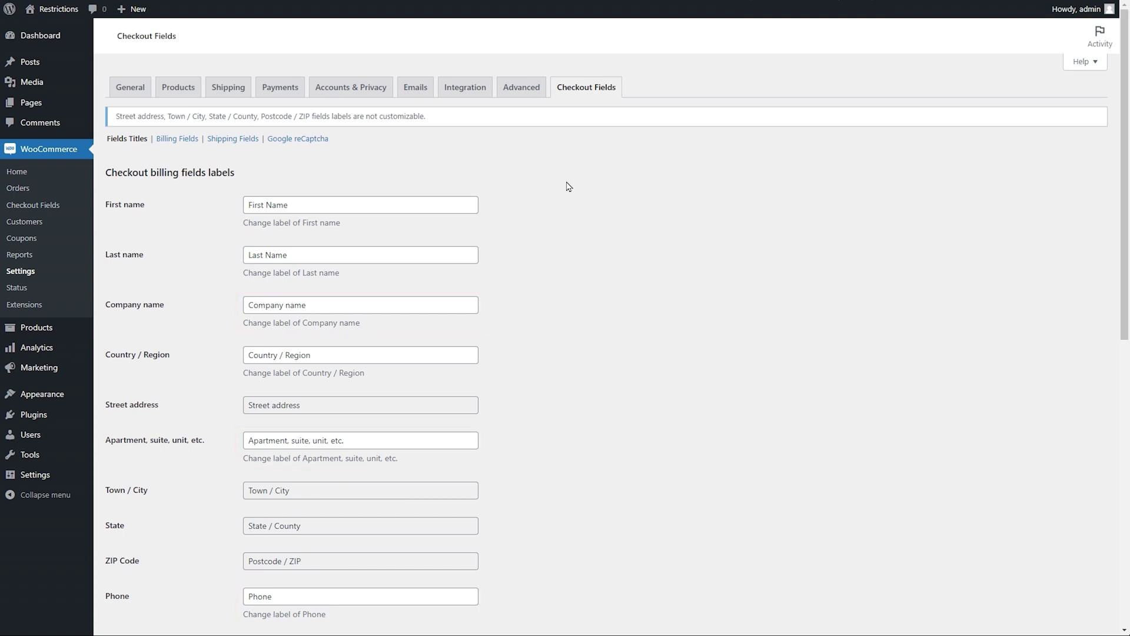
click(185, 139)
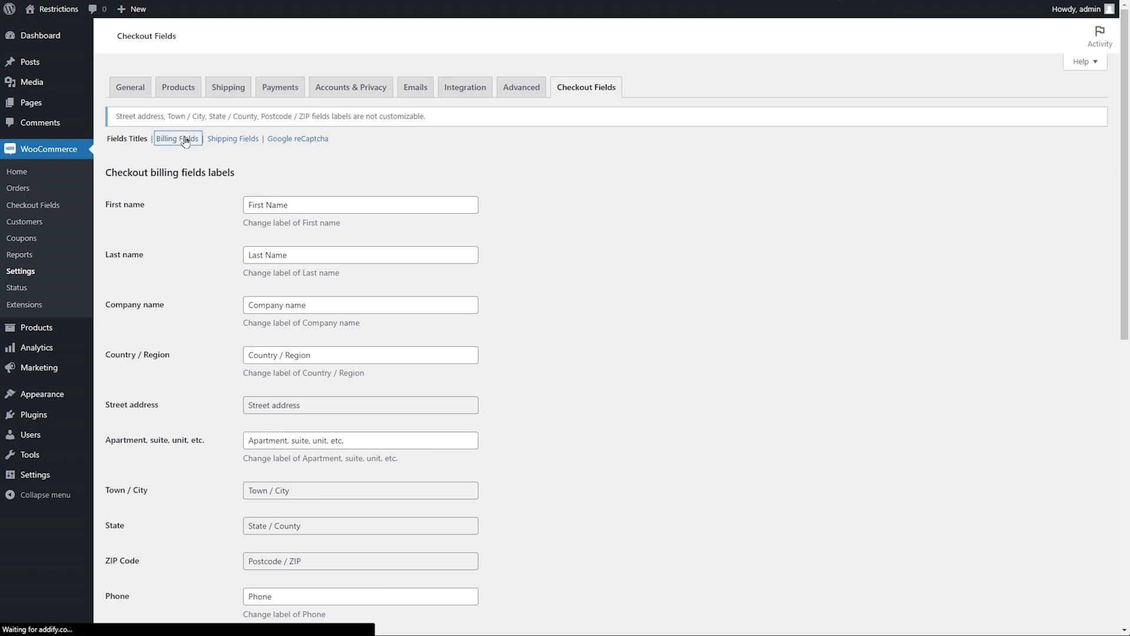
- Move Last name to the end of the Administrator's billing fields, then view Shipping Fields
click(975, 272)
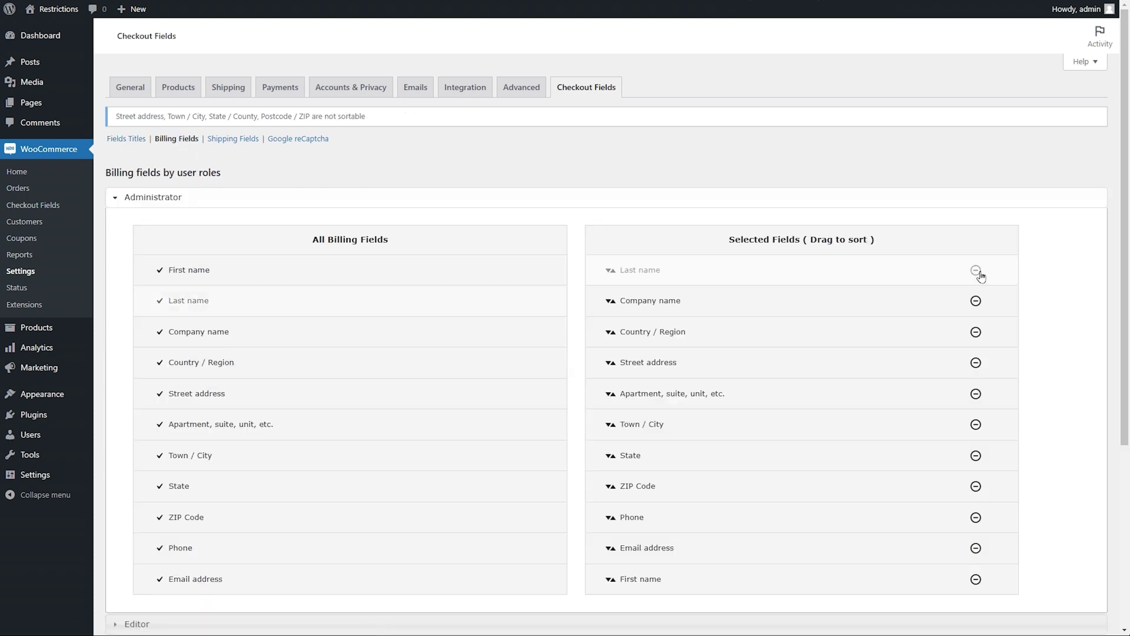
click(159, 301)
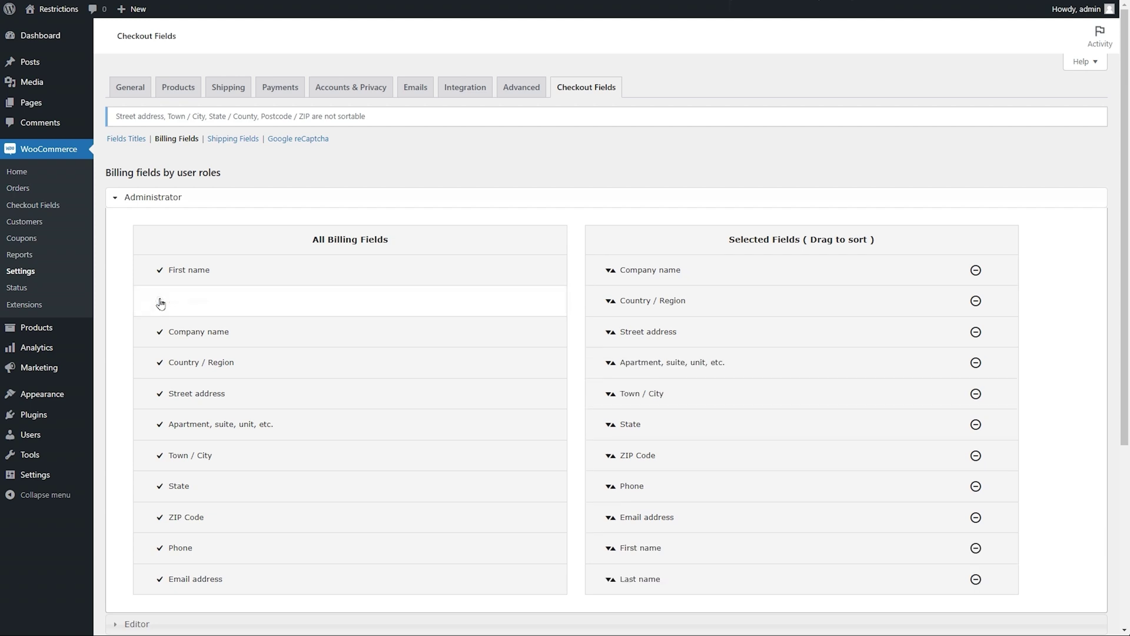
click(116, 200)
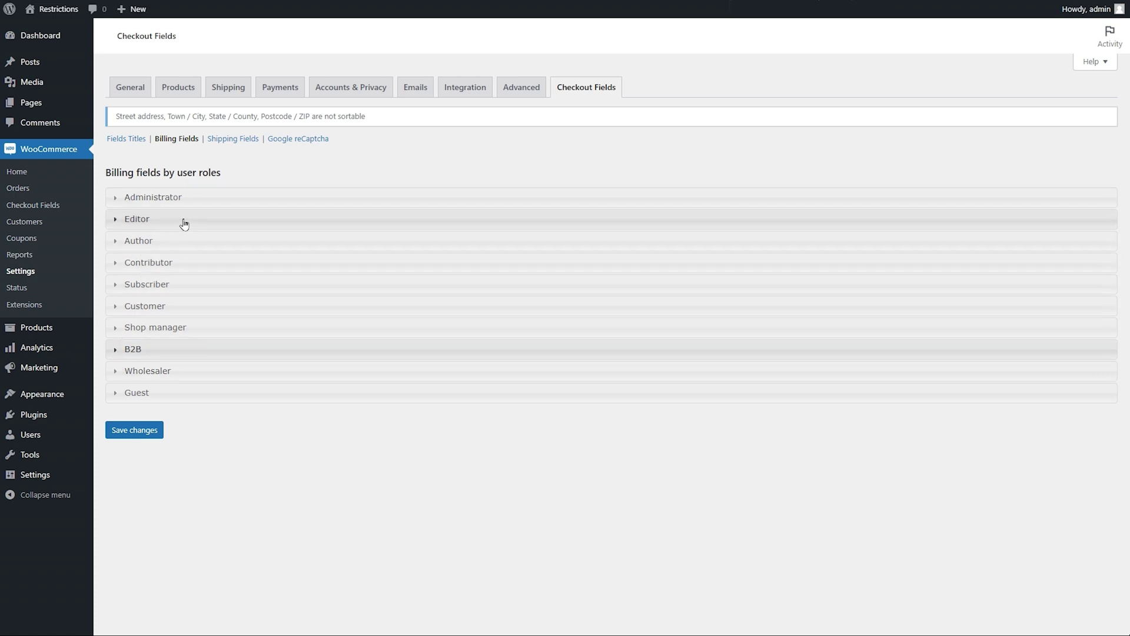
click(234, 144)
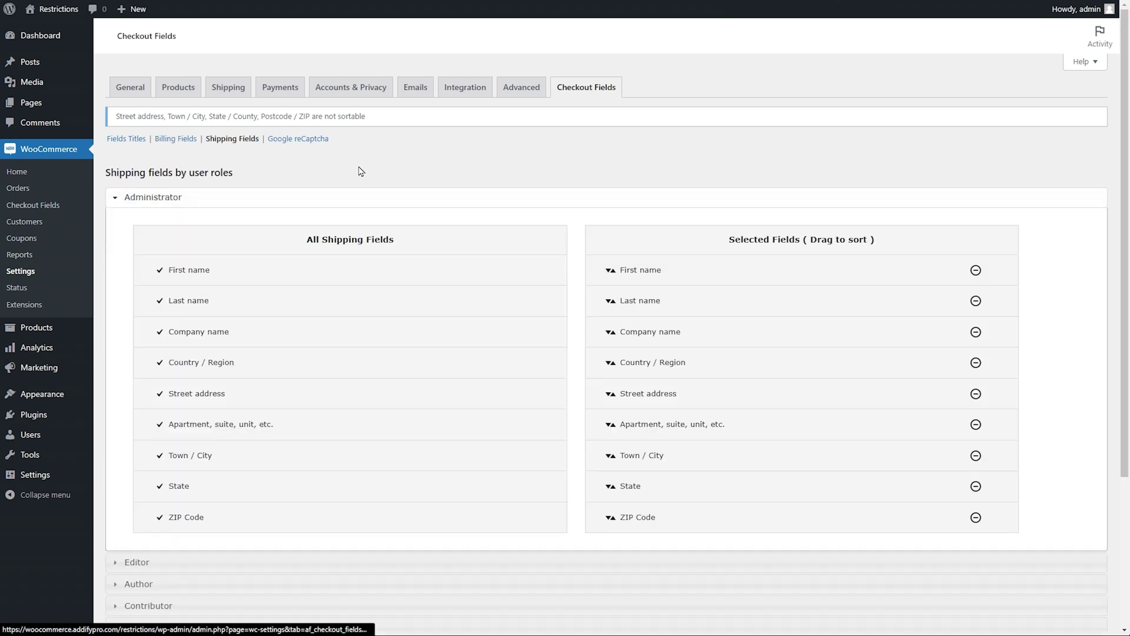
mouse_move(1126, 262)
mouse_down()
mouse_move(1126, 391)
mouse_move(1126, 259)
mouse_up()
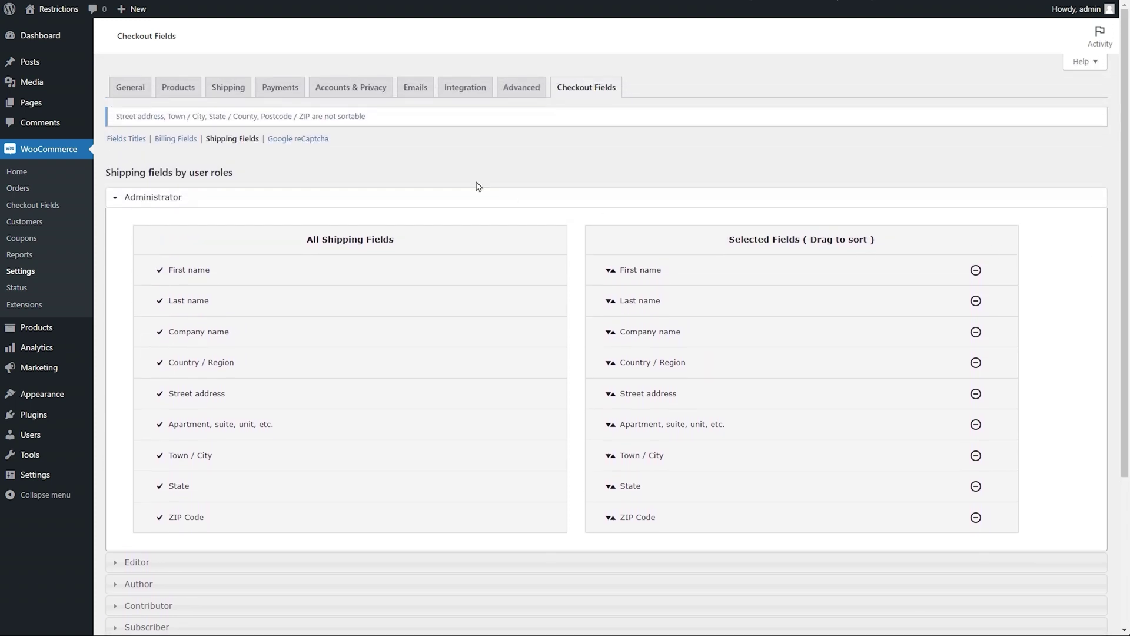
- Glance at Google reCaptcha settings, then open the most recent order's details
click(296, 139)
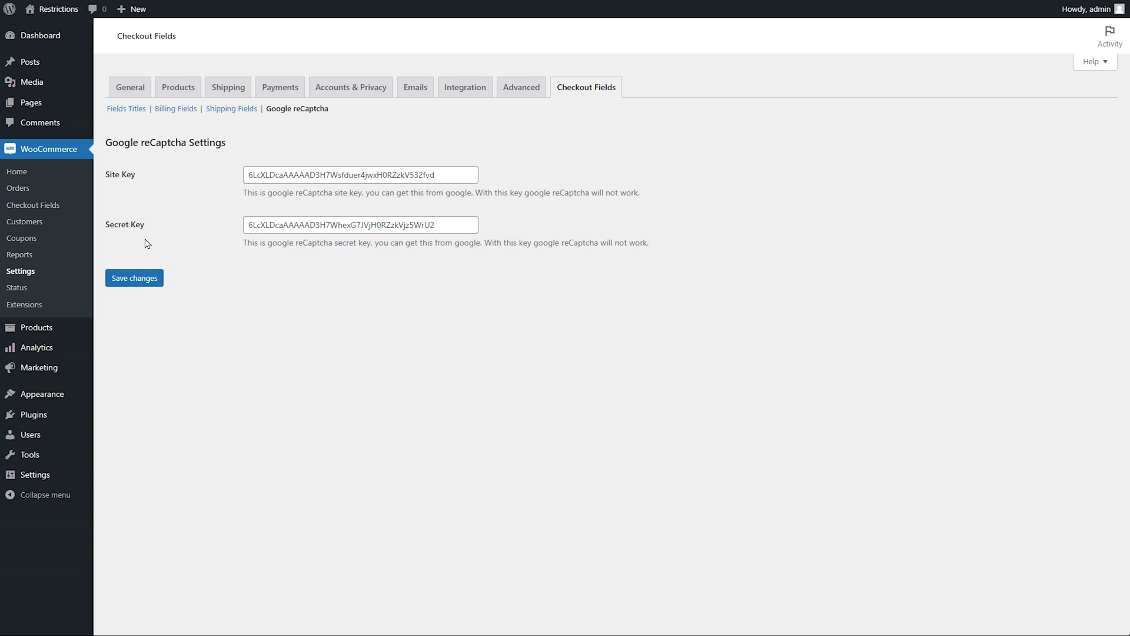
click(21, 192)
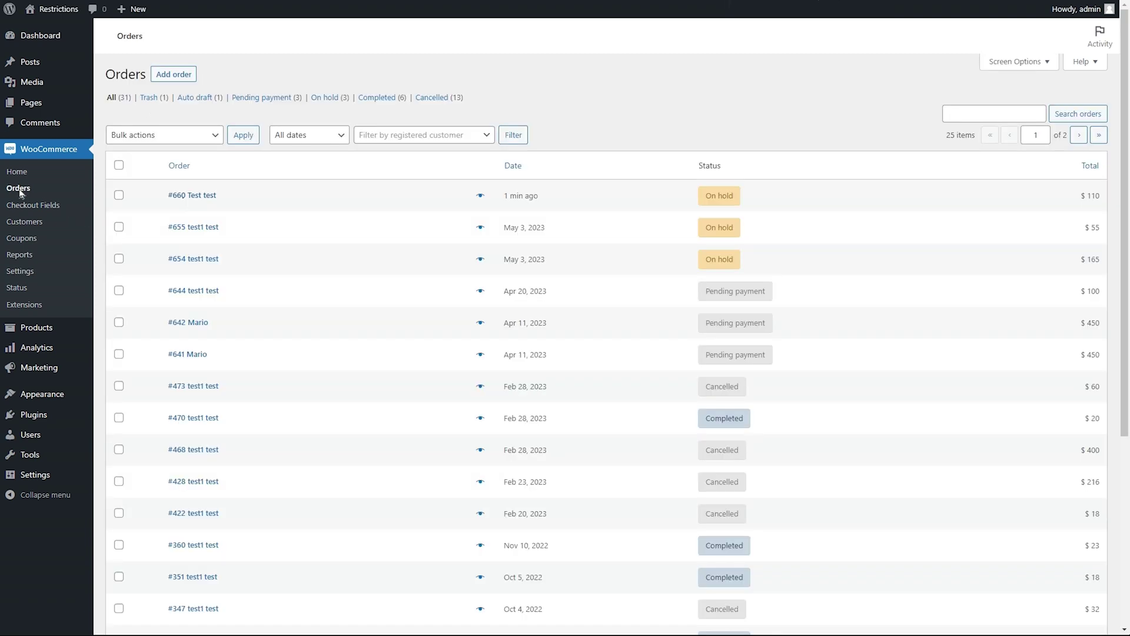
click(182, 195)
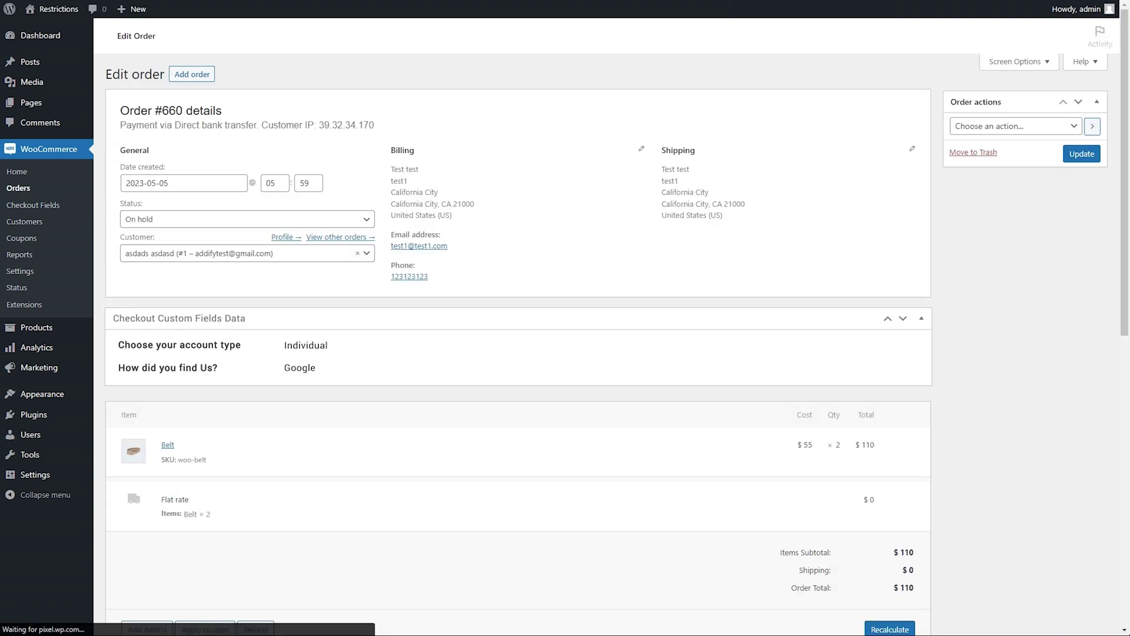